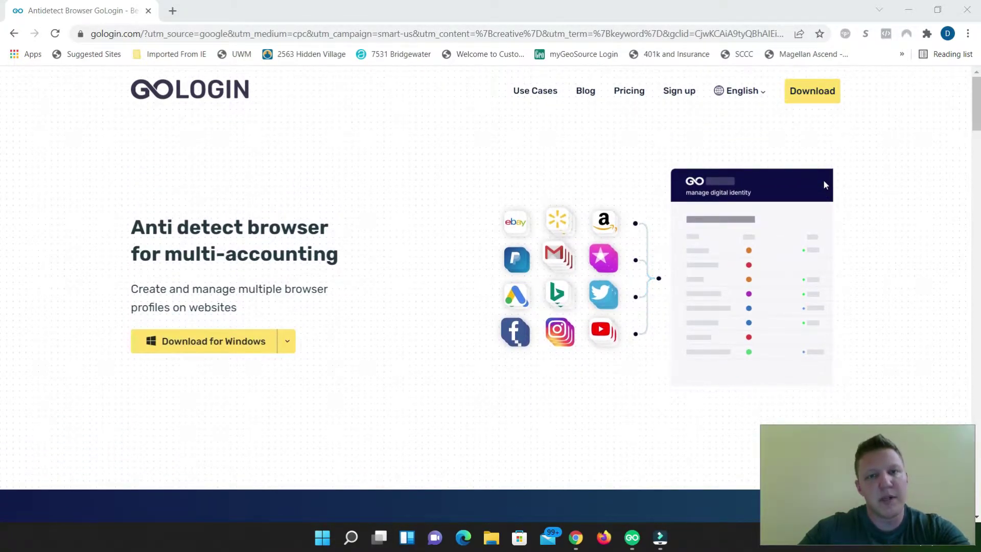
scroll(823, 179, "down", 5)
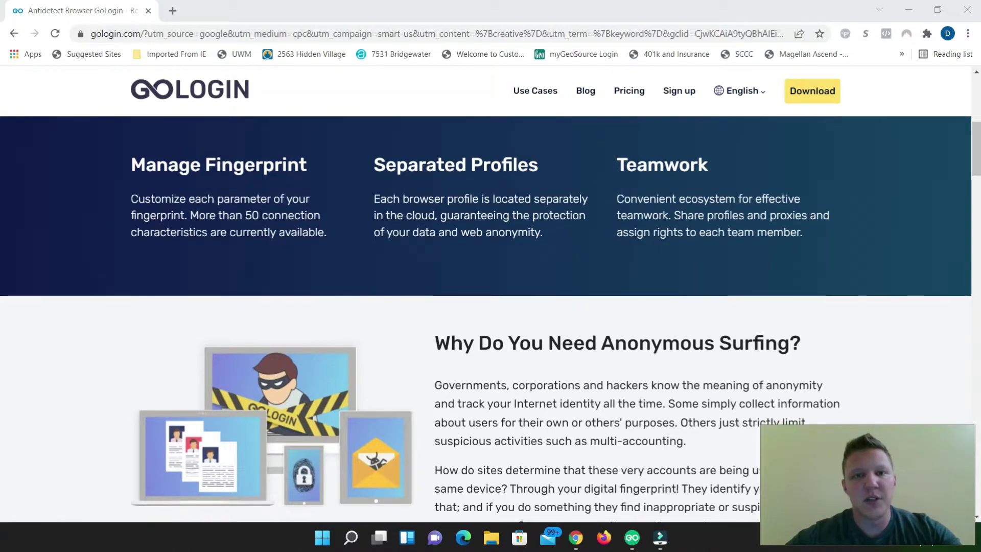
scroll(317, 226, "down", 4)
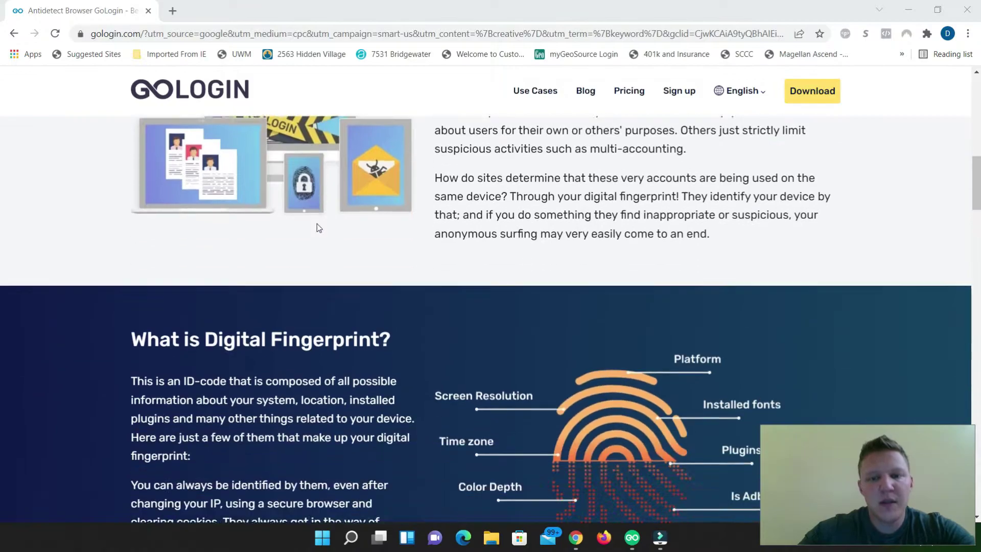
scroll(317, 227, "down", 2)
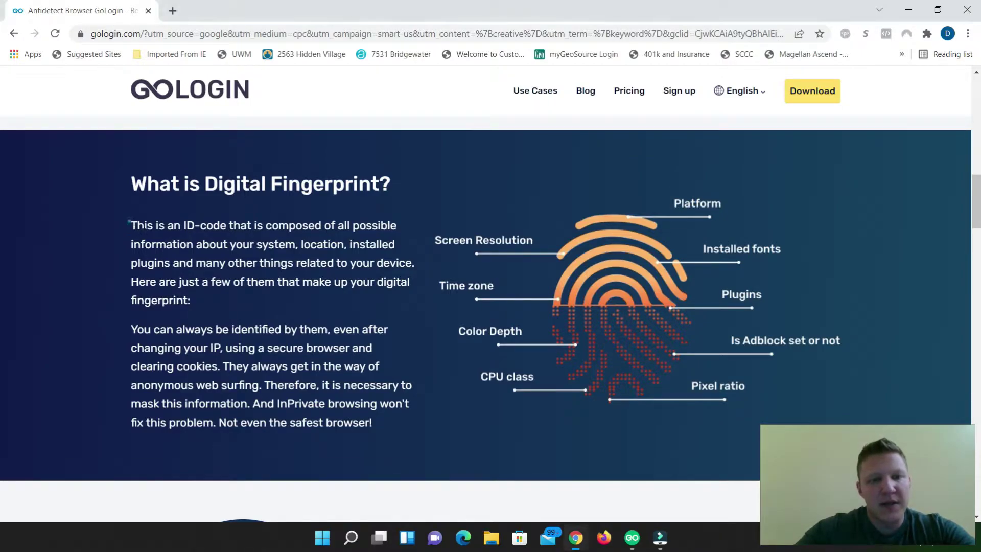
Highlight the digital fingerprint definition on the GoLogin site, then clear the selection
left_click_drag(132, 225, 409, 283)
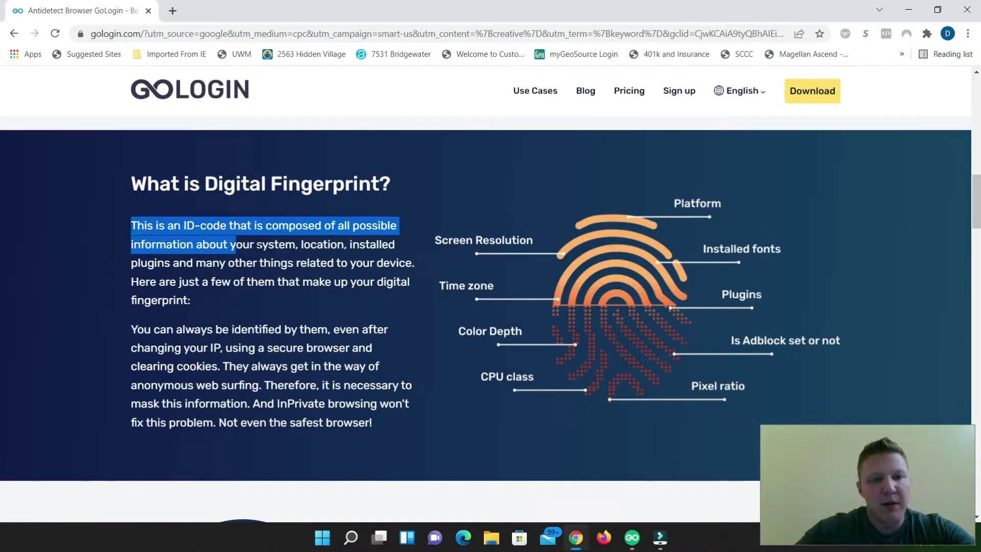
left_click(429, 281)
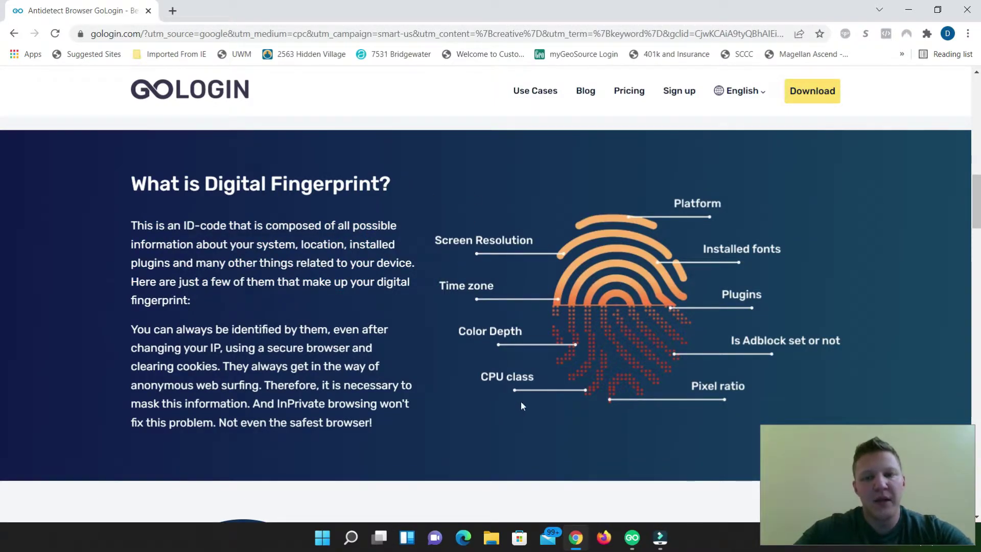
scroll(473, 240, "down", 1)
scroll(464, 230, "down", 3)
scroll(455, 222, "down", 2)
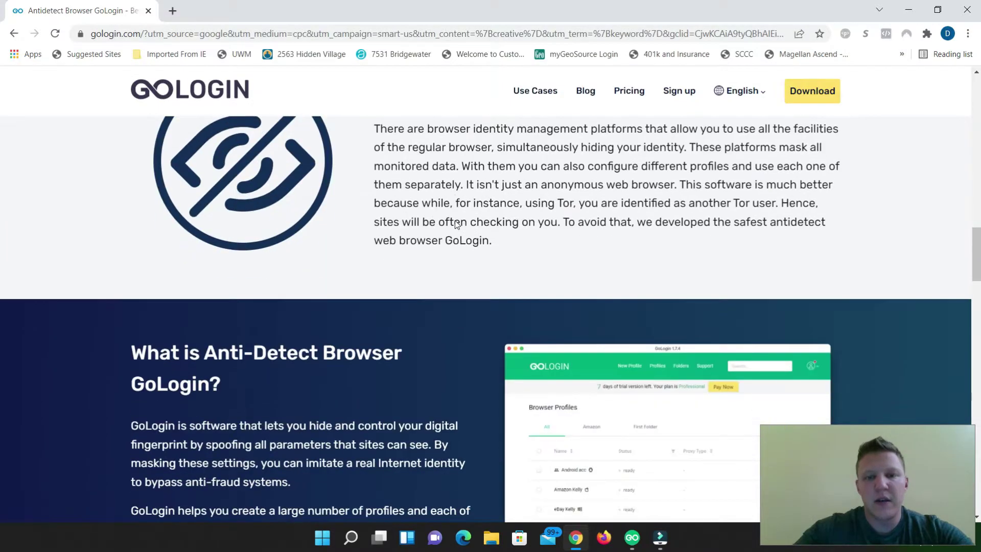
scroll(454, 222, "down", 2)
scroll(454, 221, "down", 5)
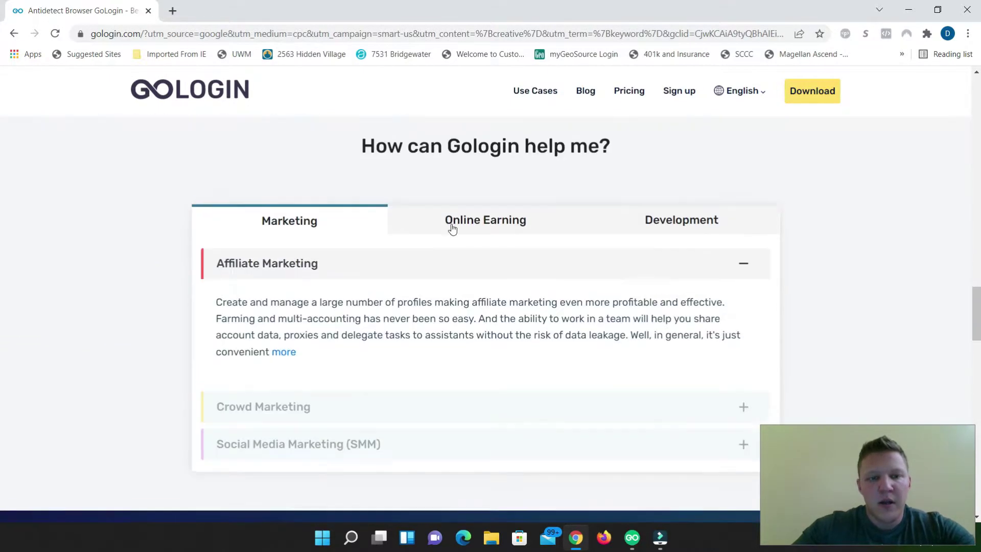
scroll(456, 241, "up", 5)
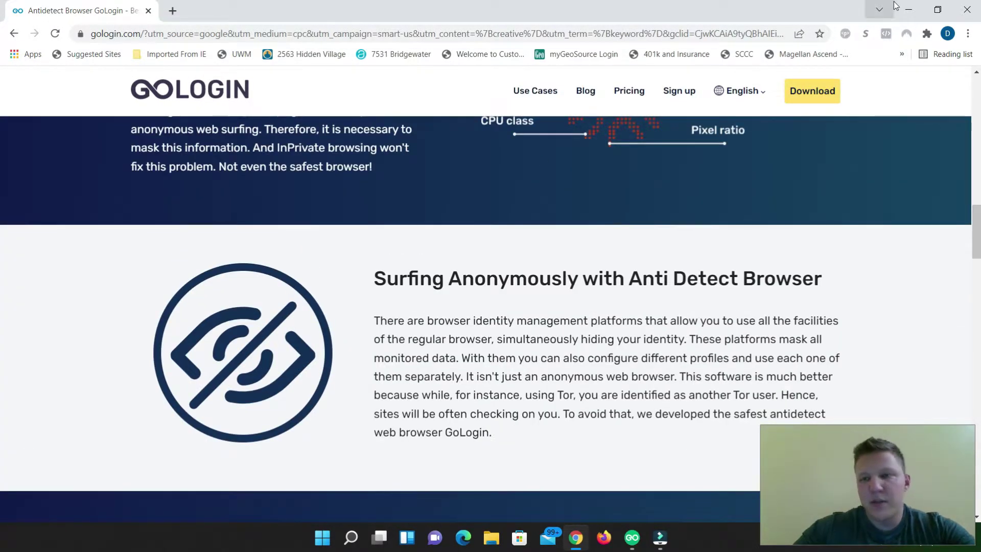
Switch from the browser to the GoLogin app and start a new profile on its Connection Type setting
left_click(909, 10)
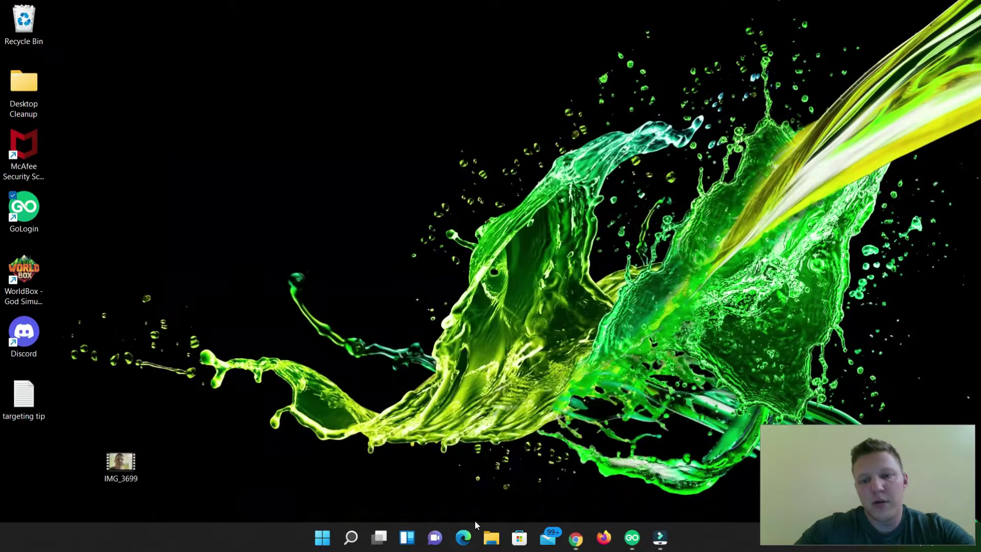
left_click(635, 533)
left_click_drag(551, 26, 511, 20)
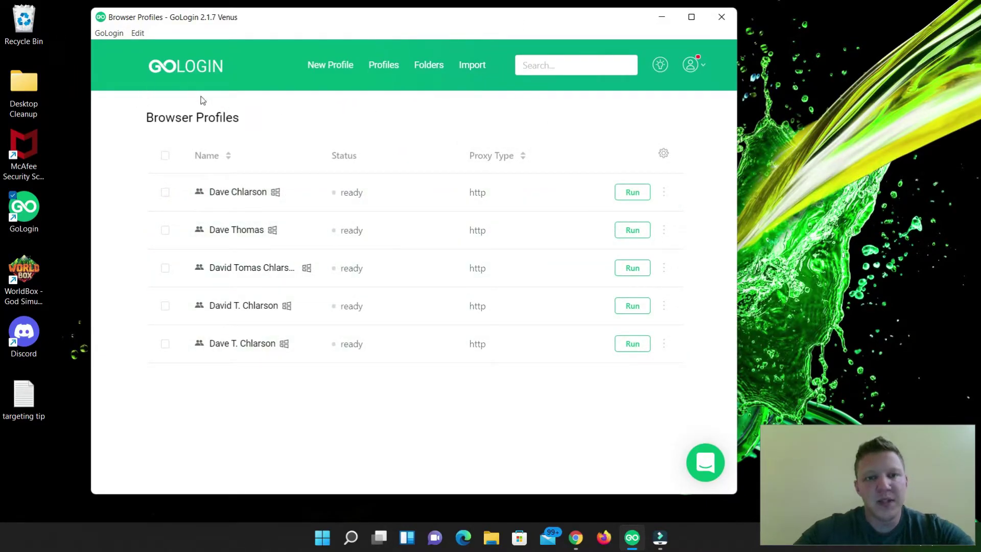
left_click(313, 64)
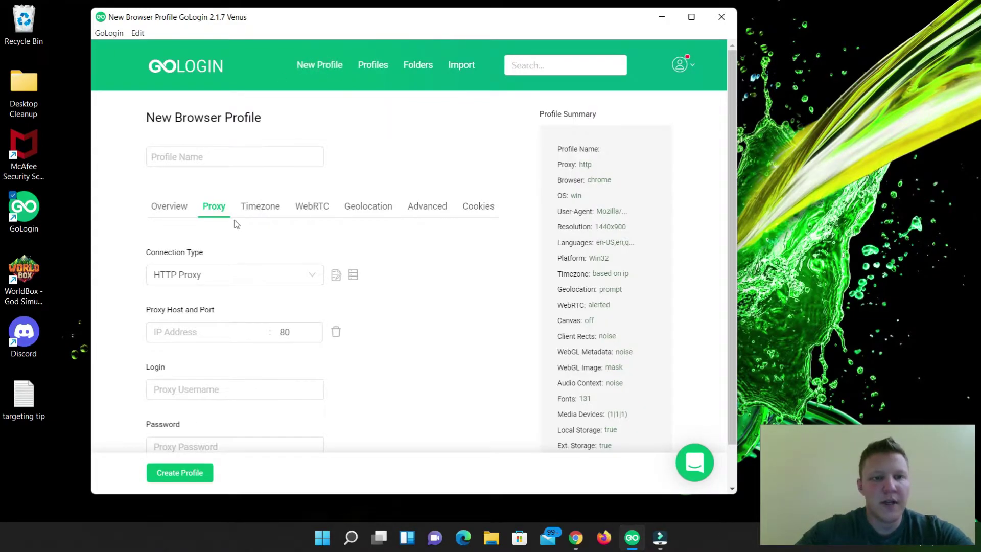
left_click(311, 278)
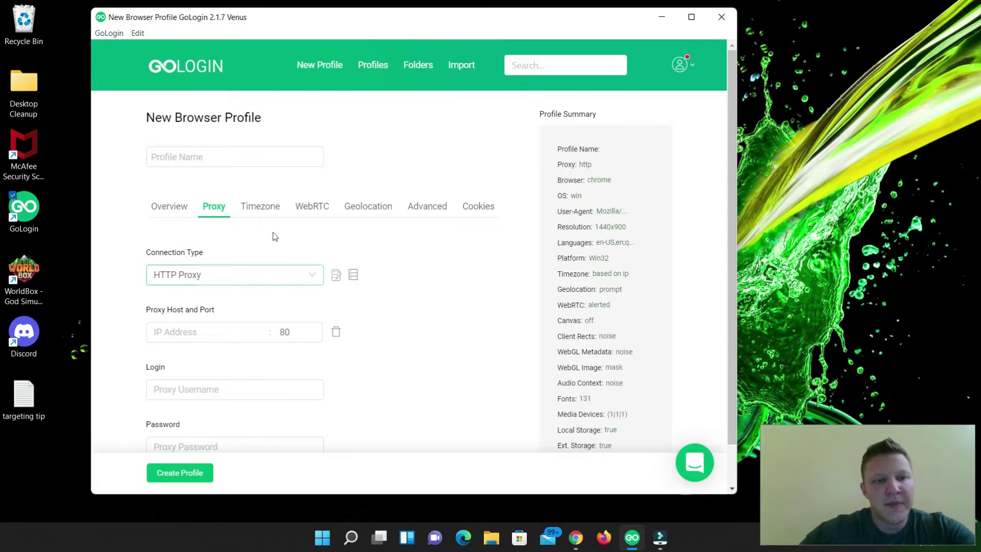
Keep HTTP Proxy as the connection type, leaving the host empty and port at 80
left_click(310, 278)
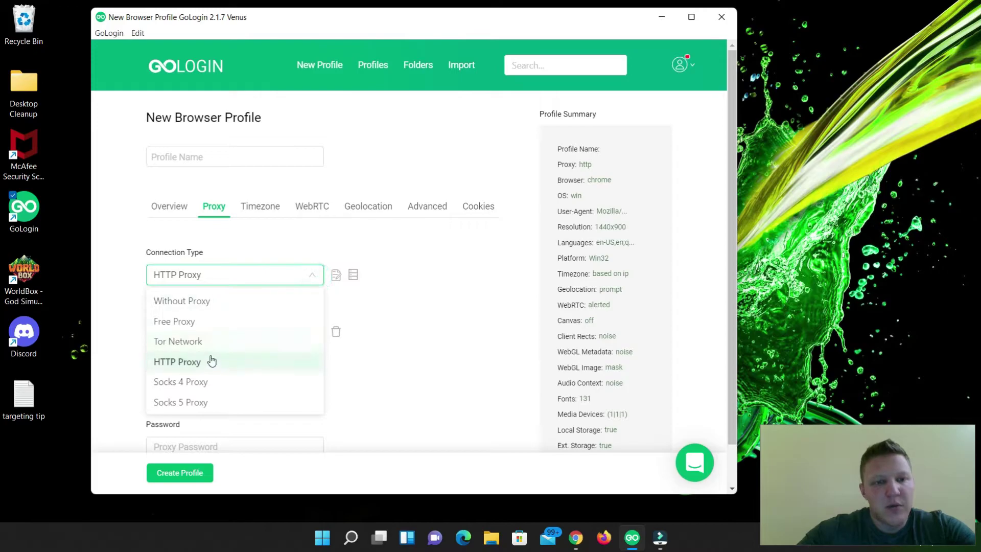
left_click(211, 362)
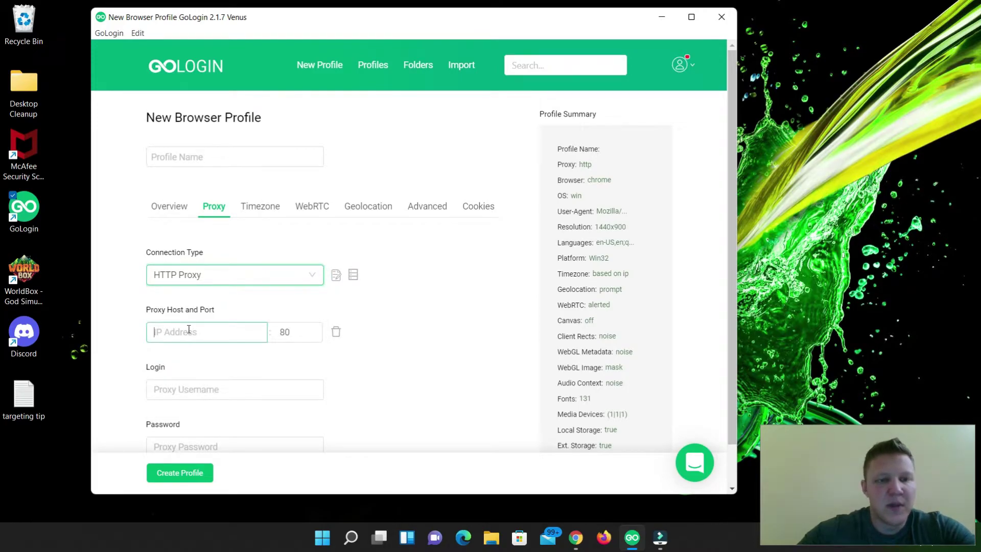
left_click(189, 331)
left_click(288, 331)
scroll(372, 297, "down", 1)
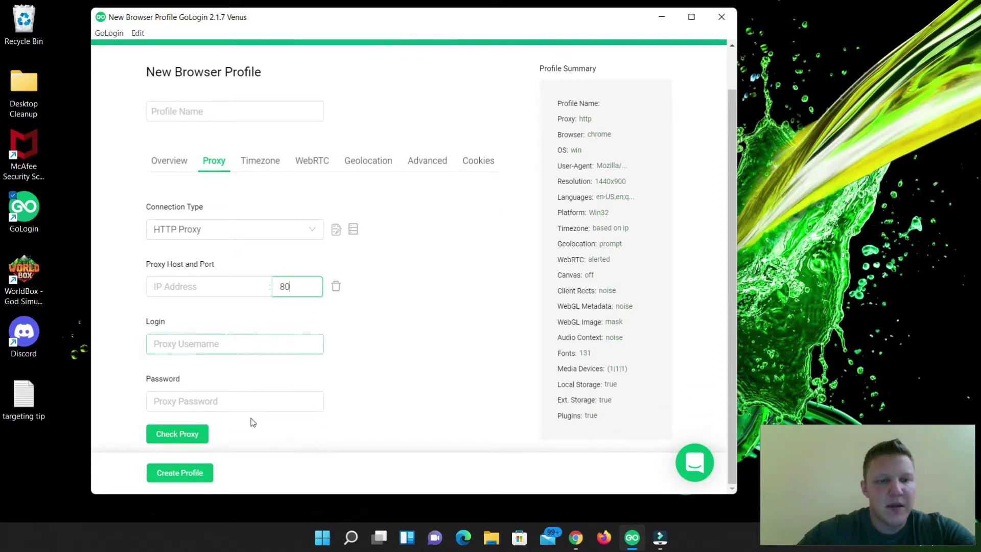
scroll(429, 323, "up", 1)
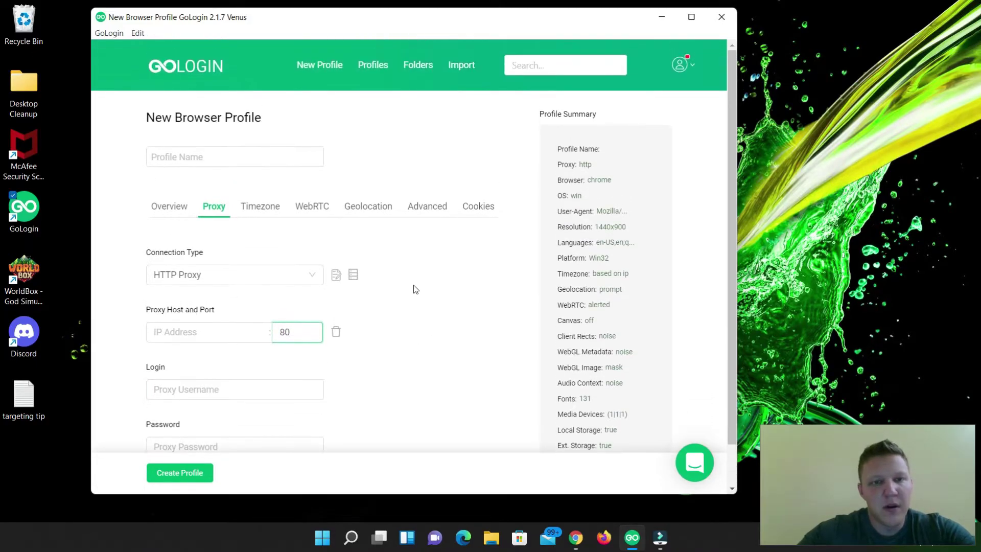
scroll(418, 364, "down", 1)
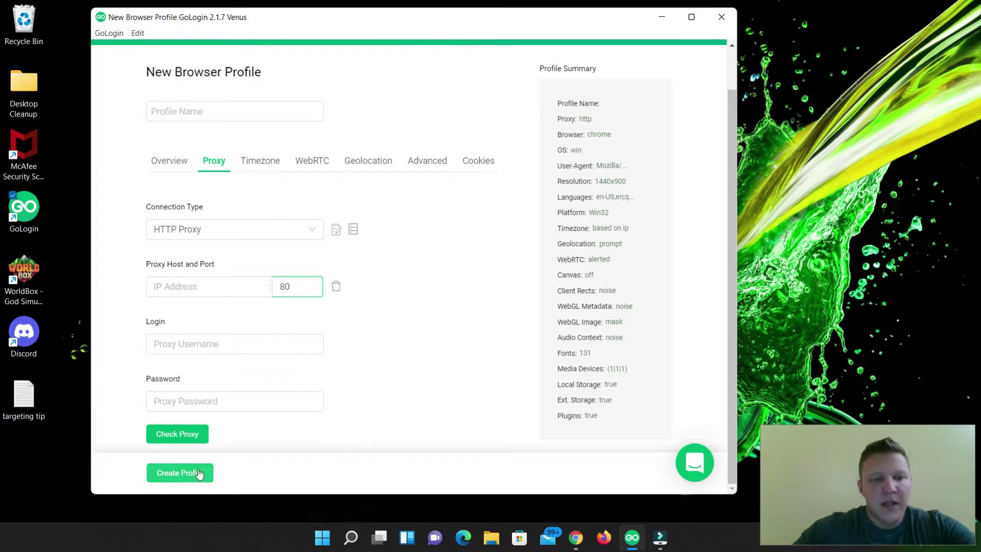
scroll(405, 311, "up", 1)
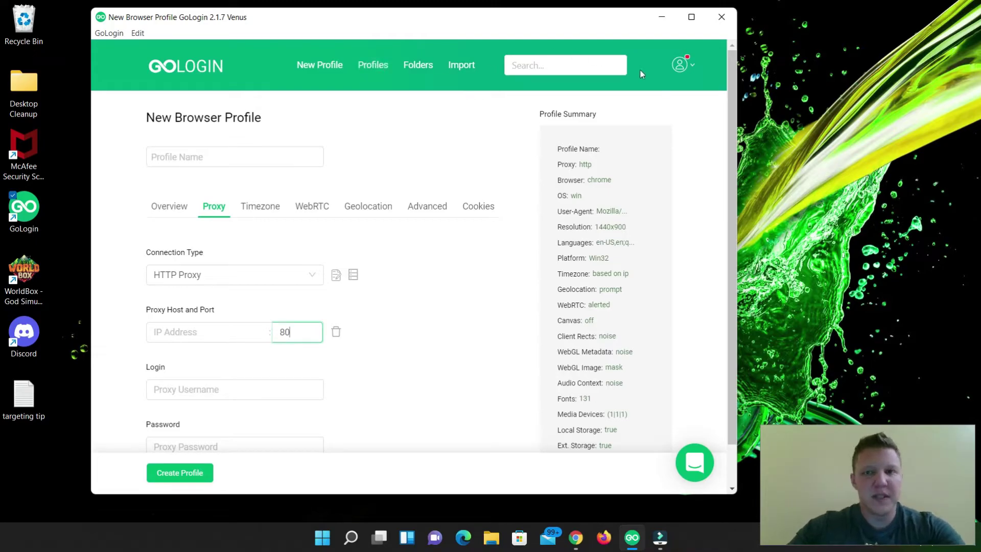
Go to the account's Personal Area Overview showing the Business plan with 5 of 300 profiles
left_click(681, 65)
left_click(624, 138)
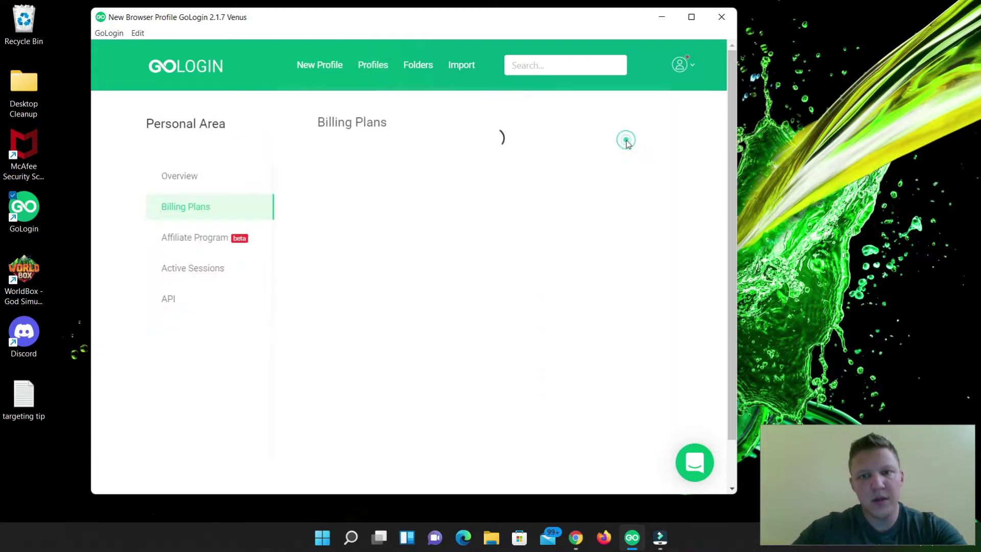
left_click(175, 189)
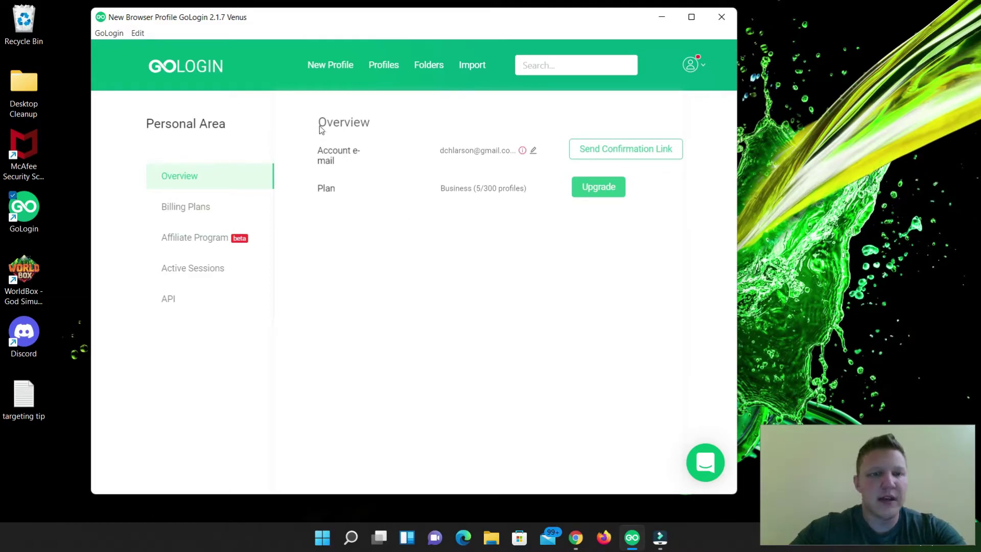
Go back from the Personal Area to the Browser Profiles list via Profiles
left_click(375, 66)
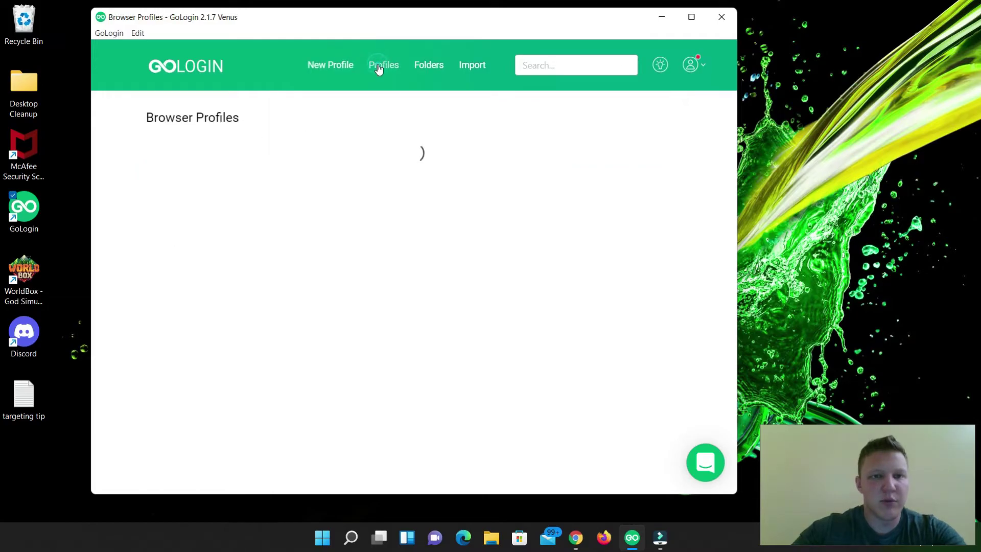